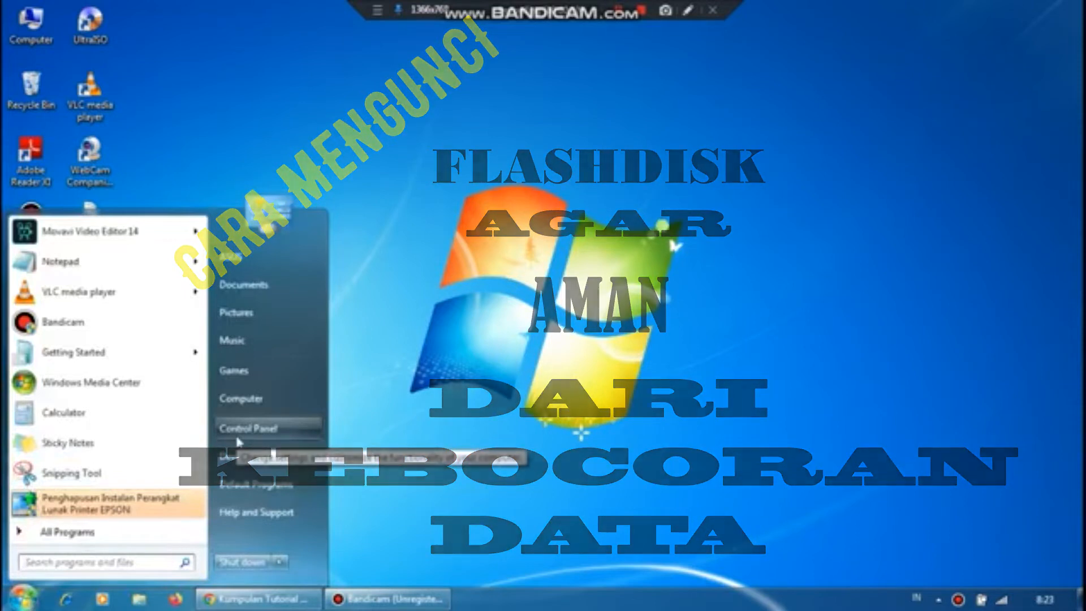
Open the BitLocker Drive Encryption settings under System and Security and turn on BitLocker for the BANG CYBER (G:) flash drive
left_click(238, 433)
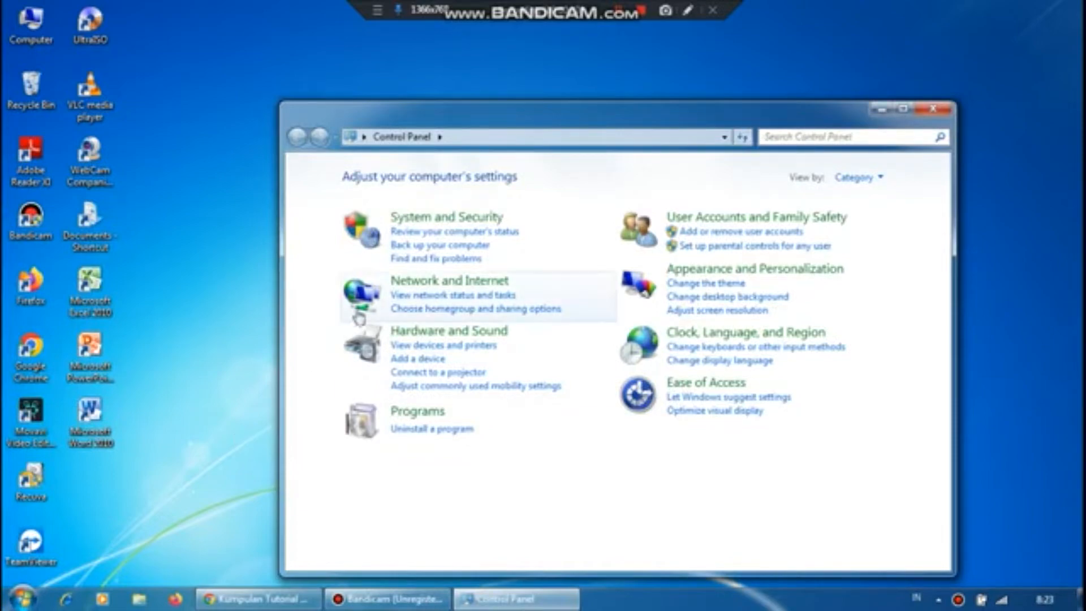
left_click(435, 220)
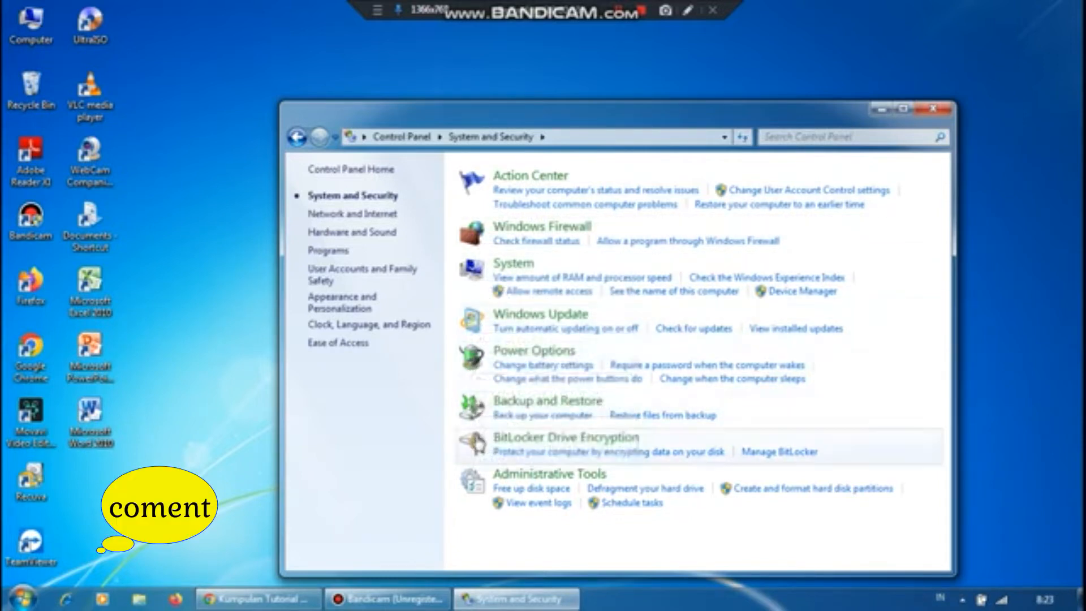
left_click(511, 446)
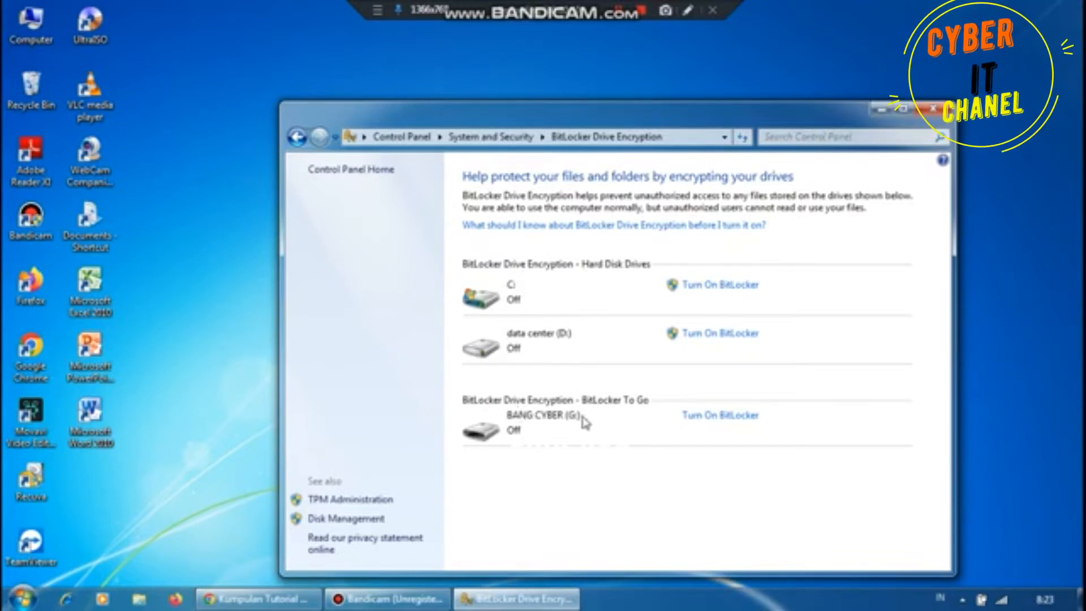
left_click(713, 417)
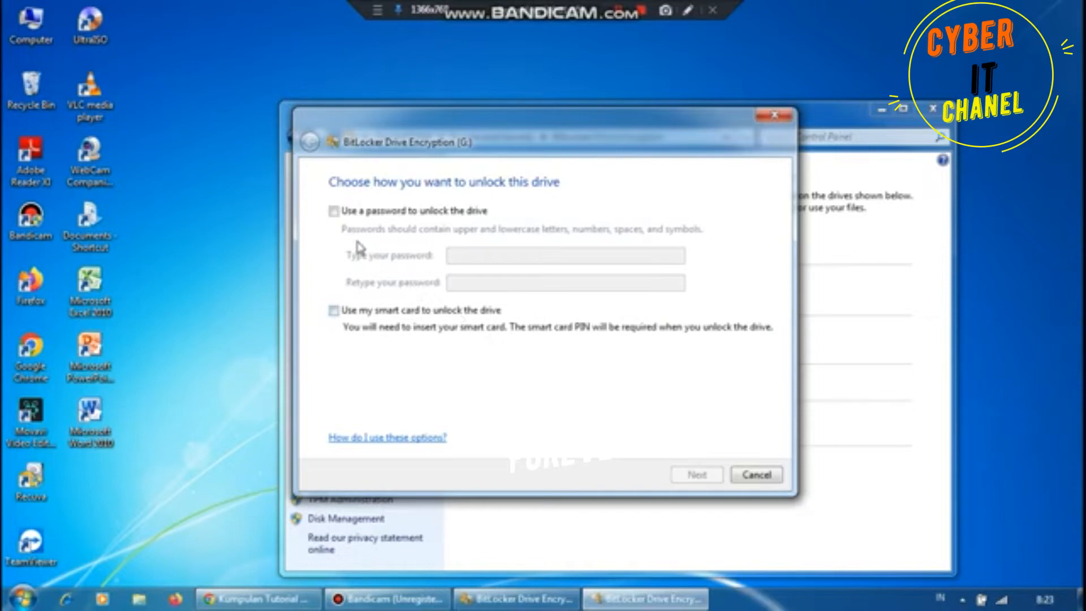
Choose a password as the unlock method for drive G:, enter and retype the drive password, and continue to the recovery key options
left_click(334, 211)
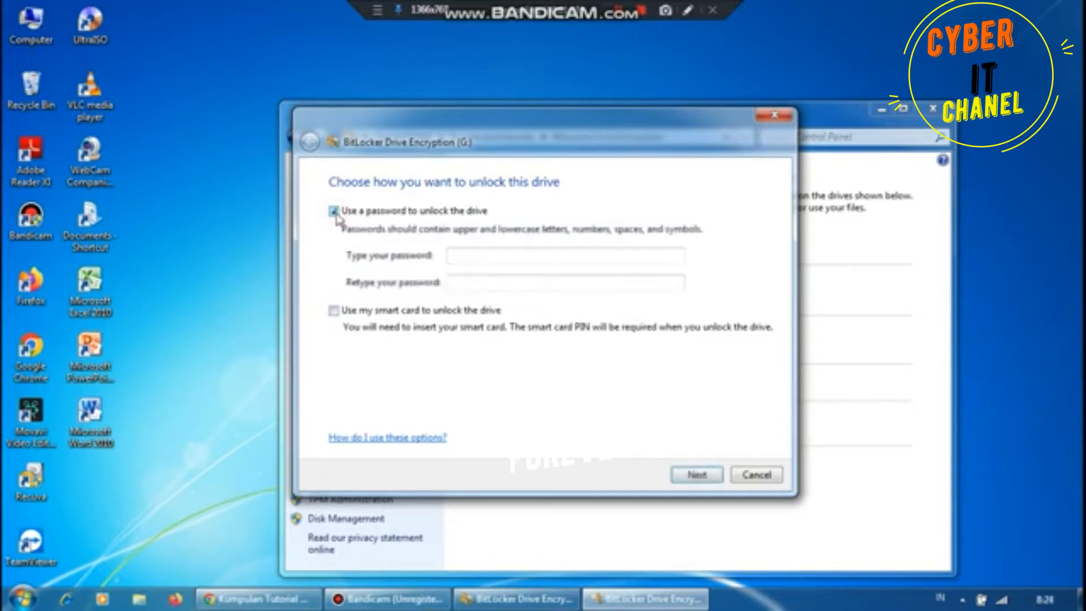
left_click(478, 258)
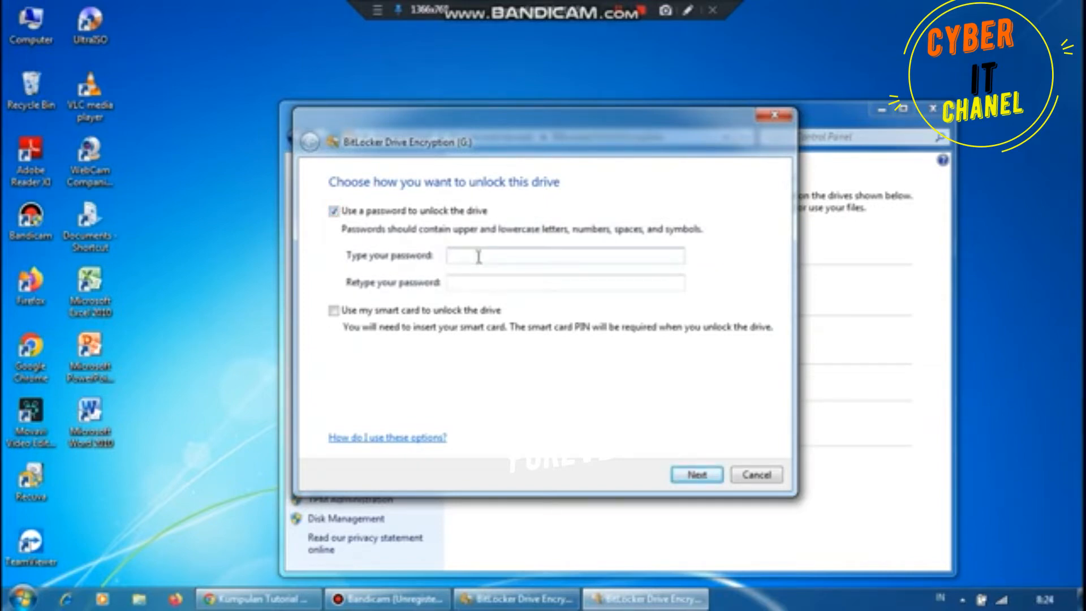
type("a")
key("BackSpace")
type("aaaaaaaaa")
left_click(476, 281)
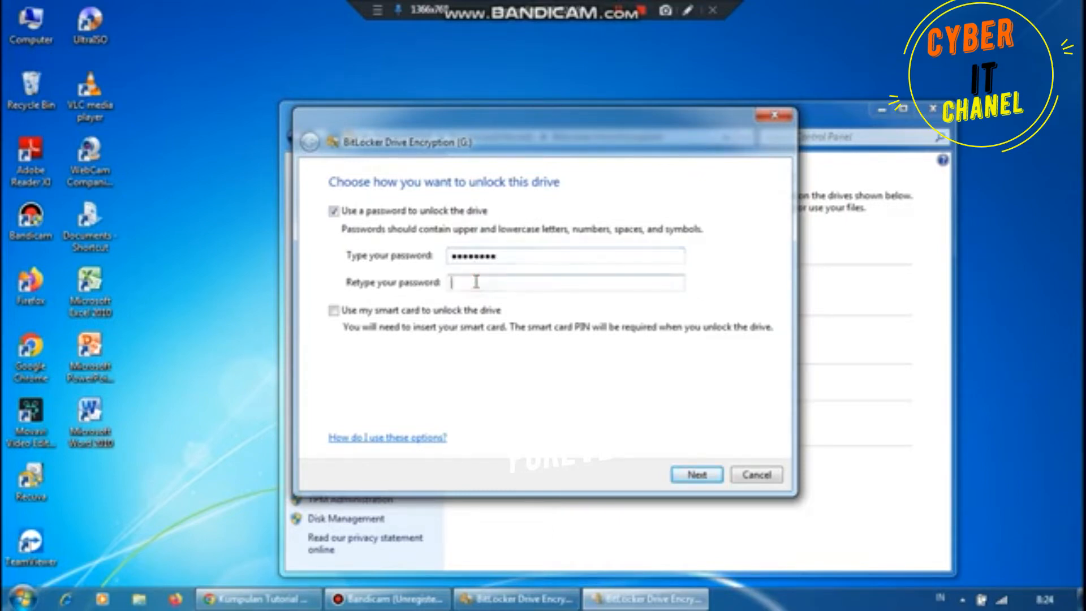
type("aaaaaaaa")
left_click(702, 476)
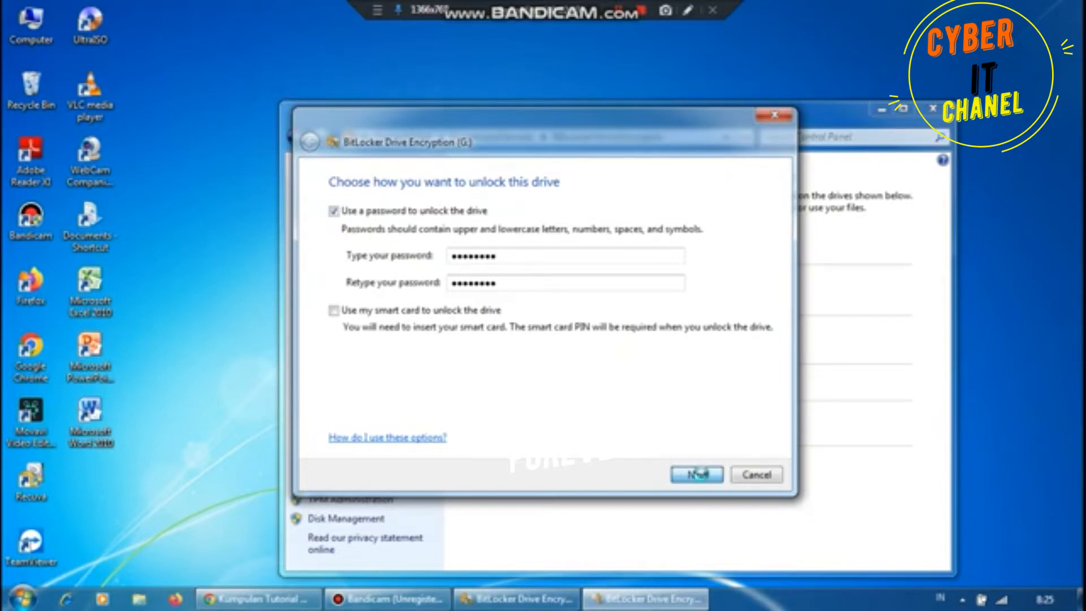
left_click(697, 474)
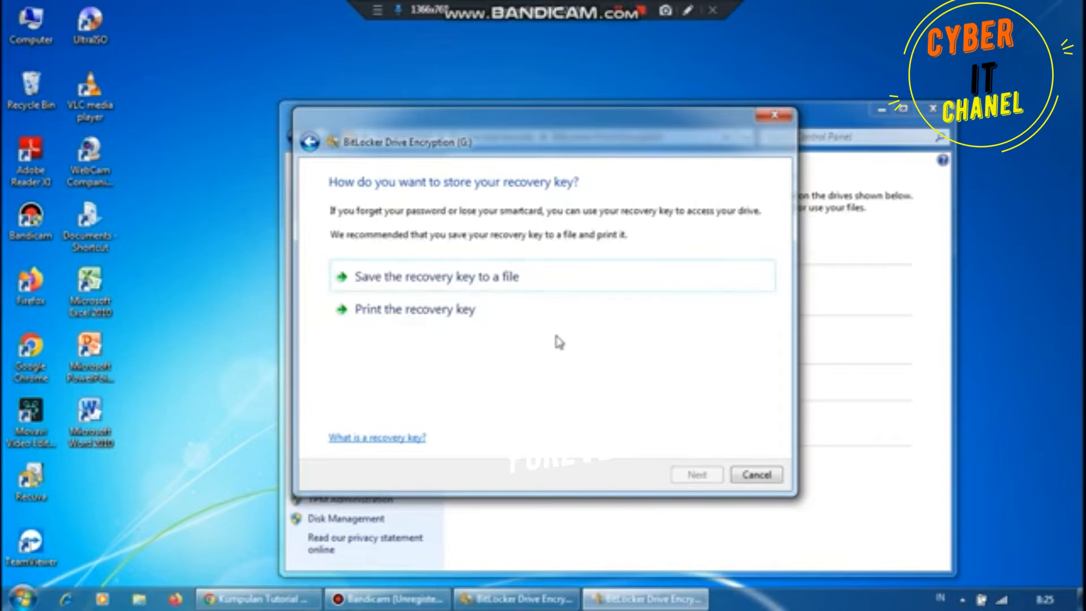
Save the recovery key to a text file named "pasword flashdisk" in the Documents library
left_click(390, 279)
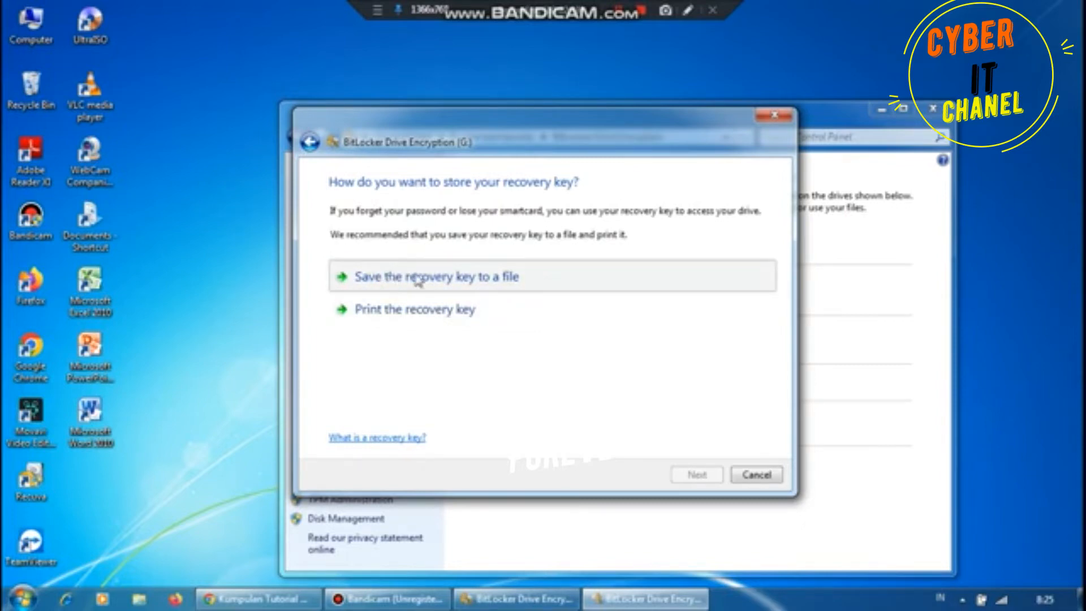
left_click(489, 278)
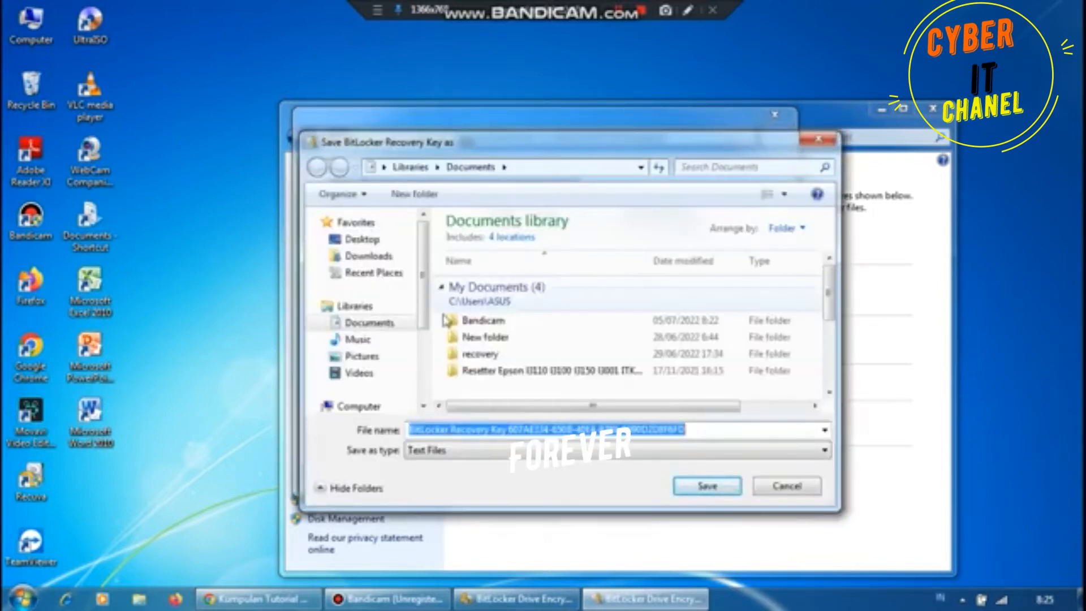
left_click(394, 327)
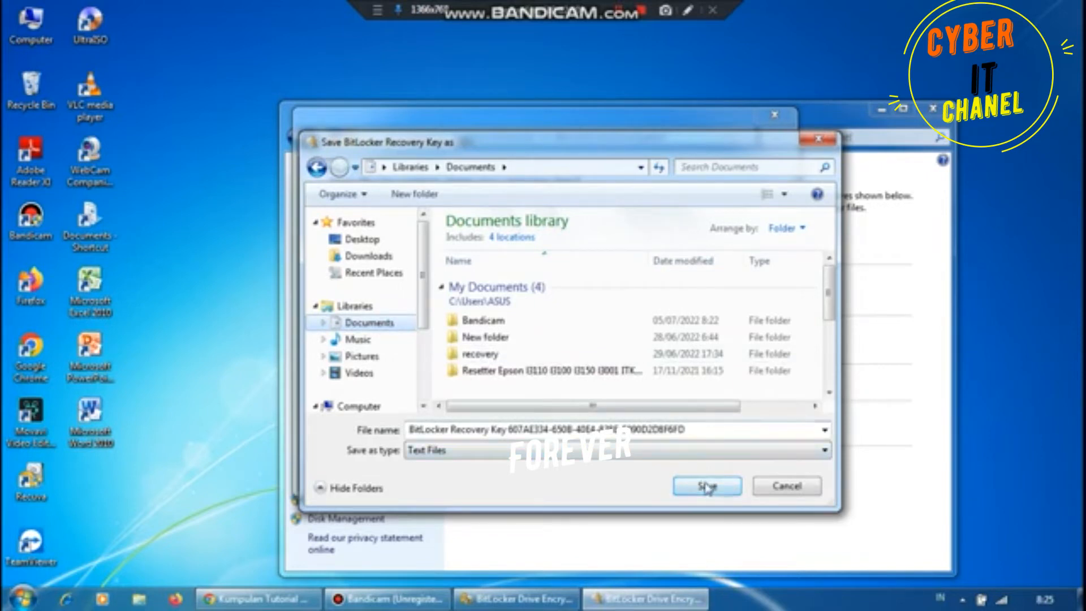
left_click(707, 432)
key("BackSpace")
type("p")
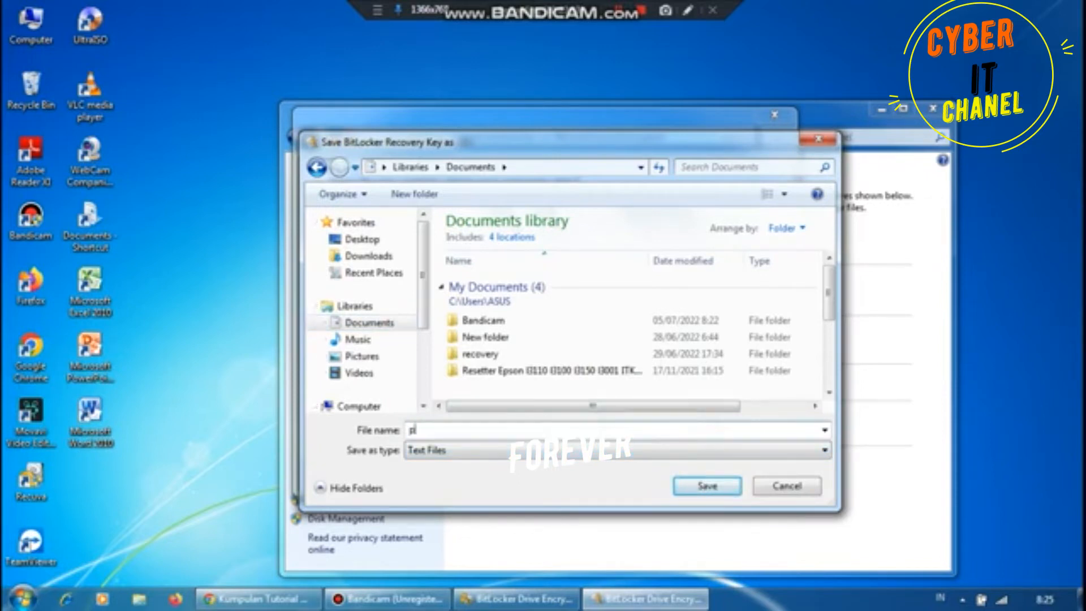
type("asword flashdisk")
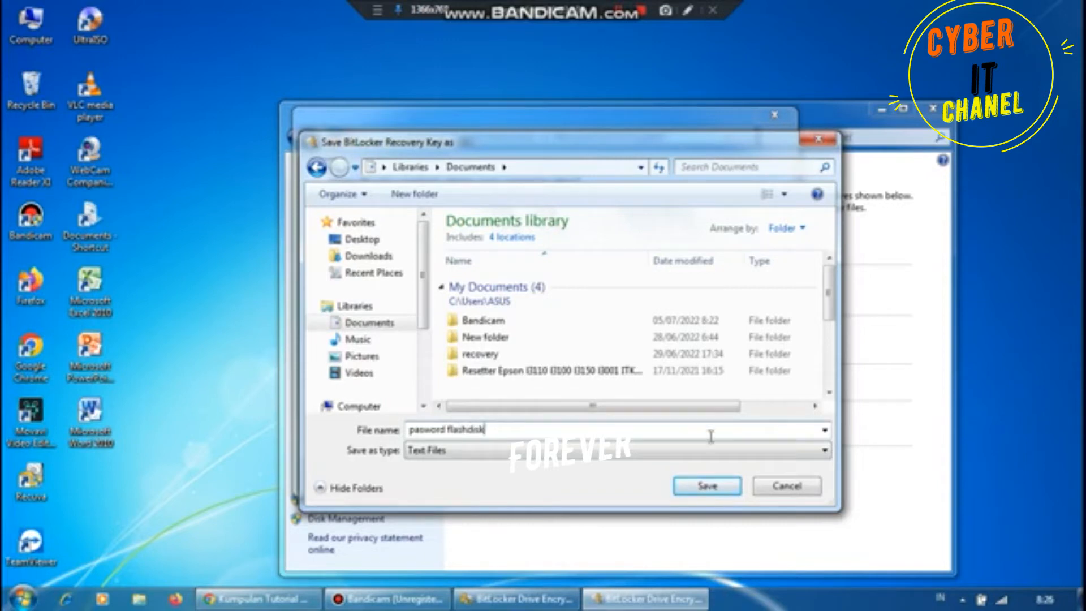
left_click(716, 487)
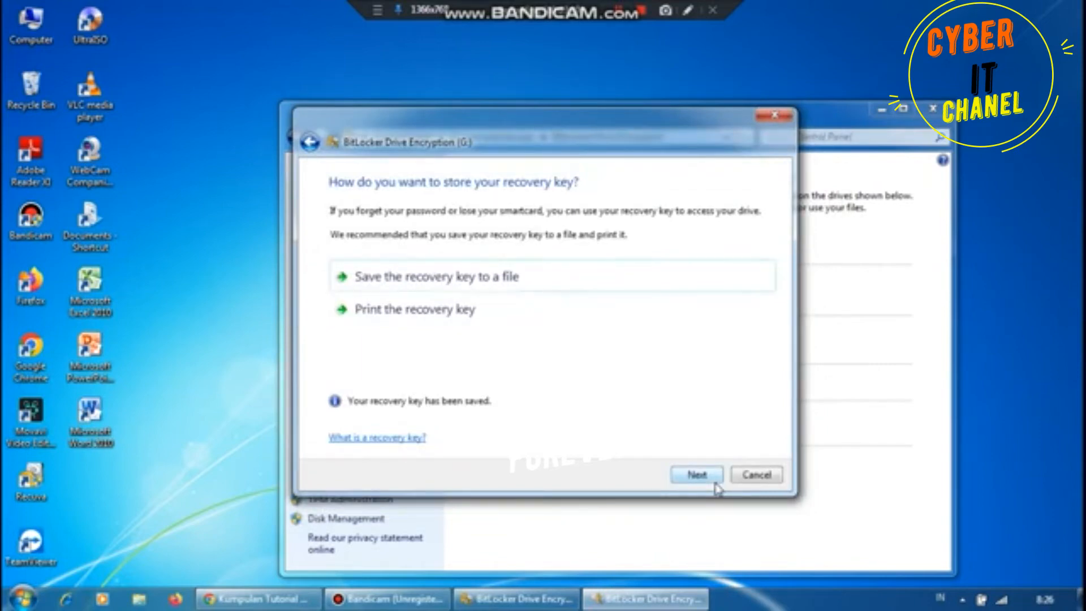
Continue past the recovery key options, encrypt drive G:, and close the completion message
left_click(687, 476)
left_click(686, 476)
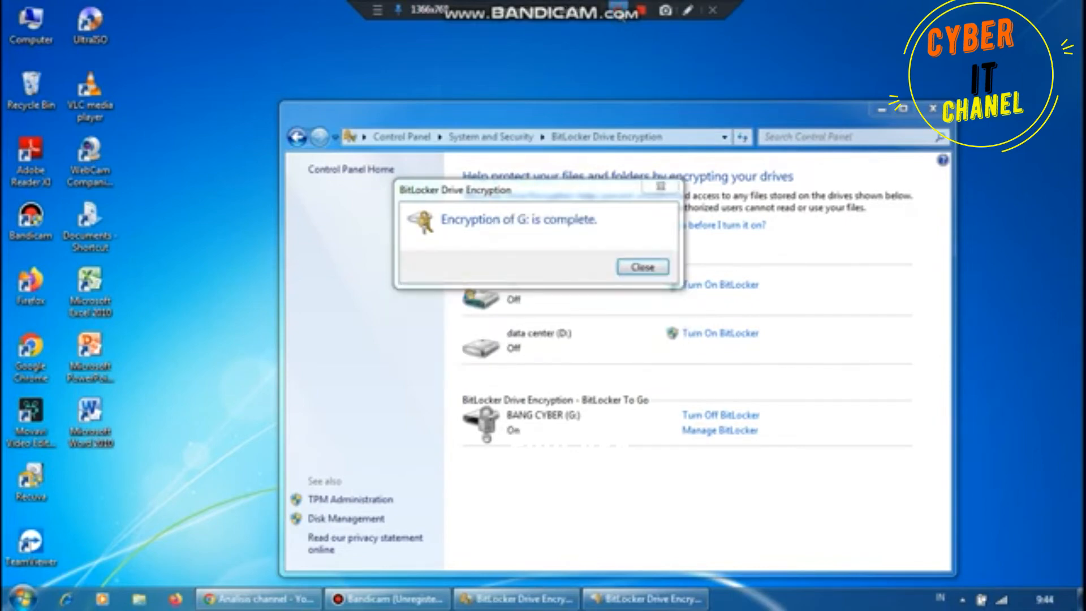
left_click(642, 268)
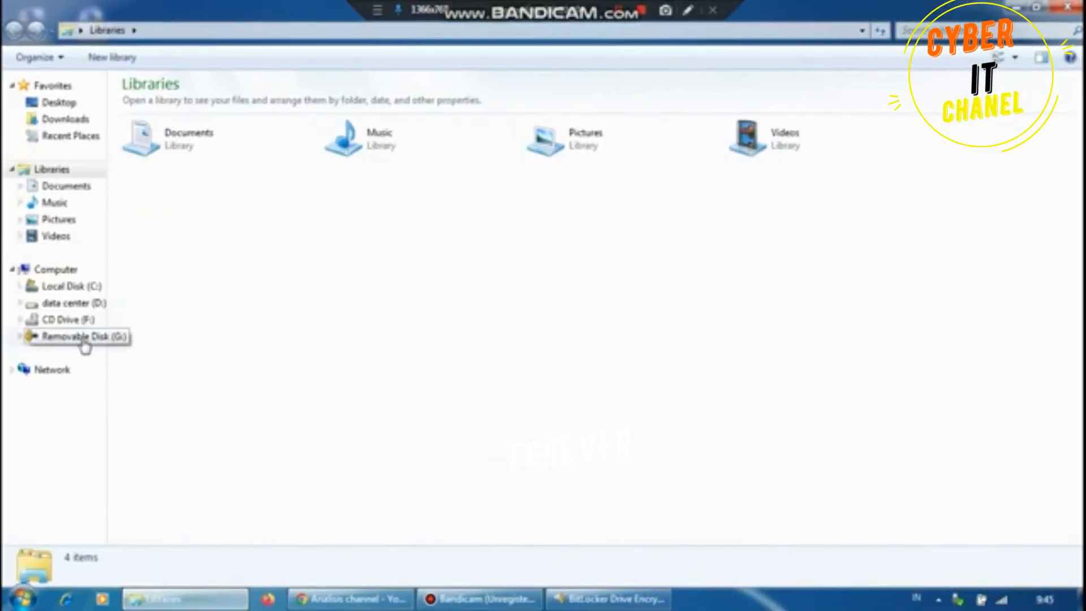
Try to open the encrypted Removable Disk (G:), close the file window, and unlock the drive by entering its BitLocker password
left_click(80, 337)
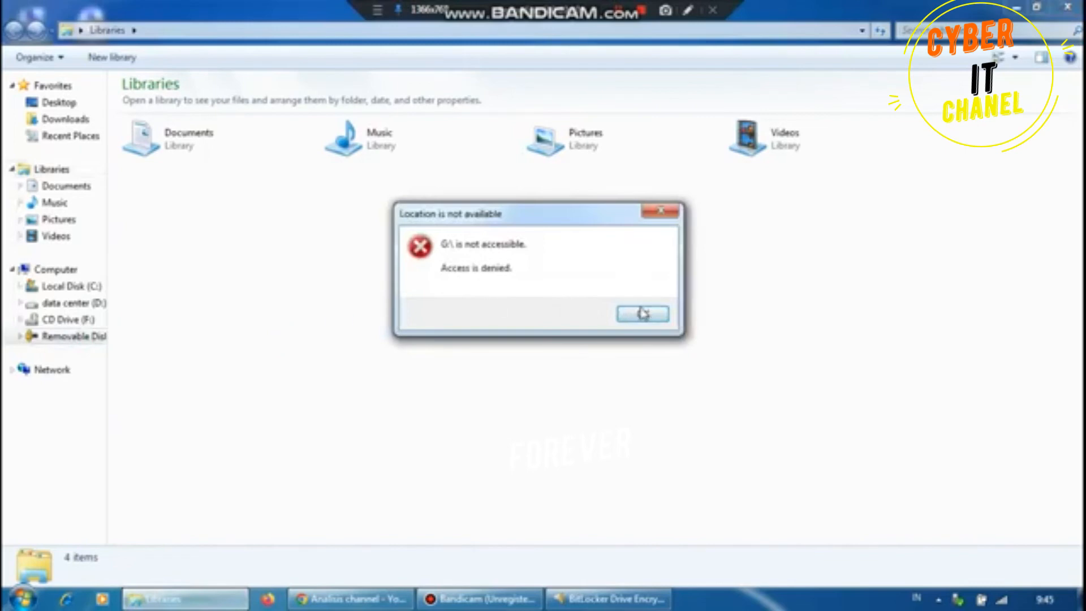
left_click(642, 312)
left_click(588, 601)
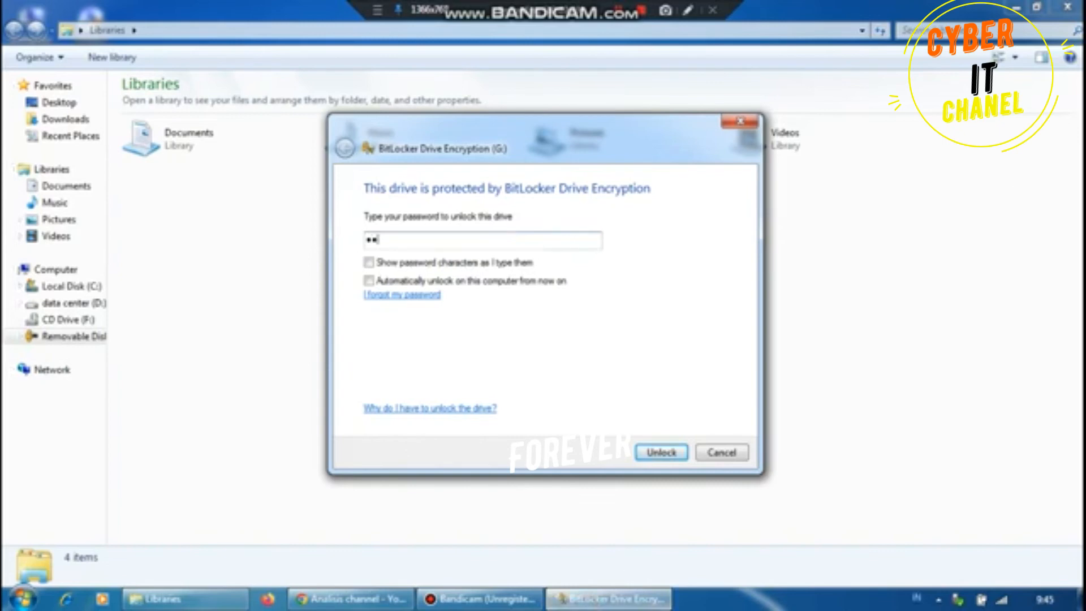
left_click(1068, 10)
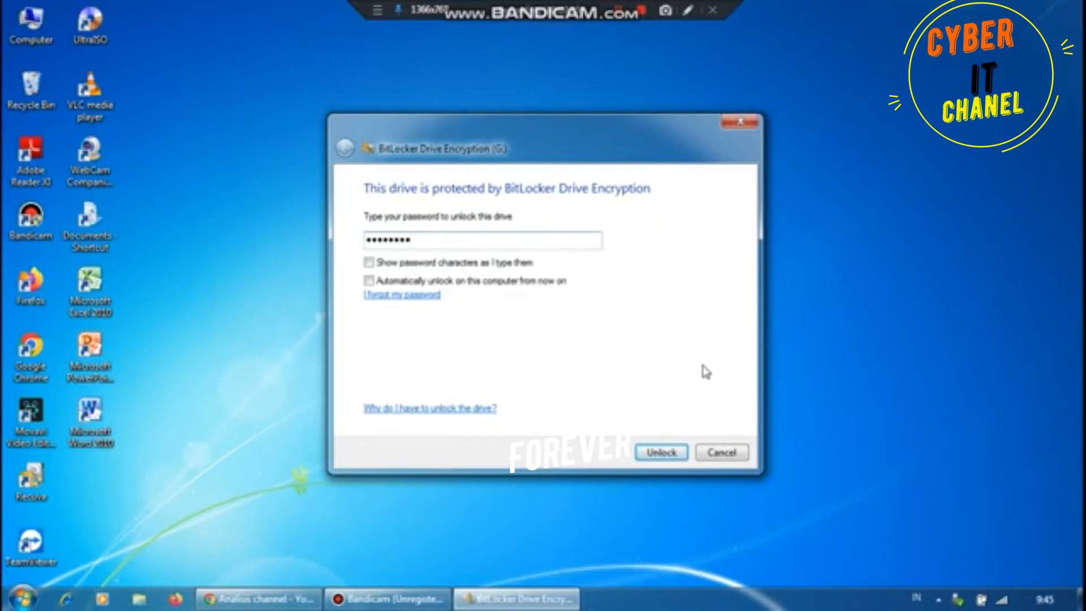
left_click(662, 450)
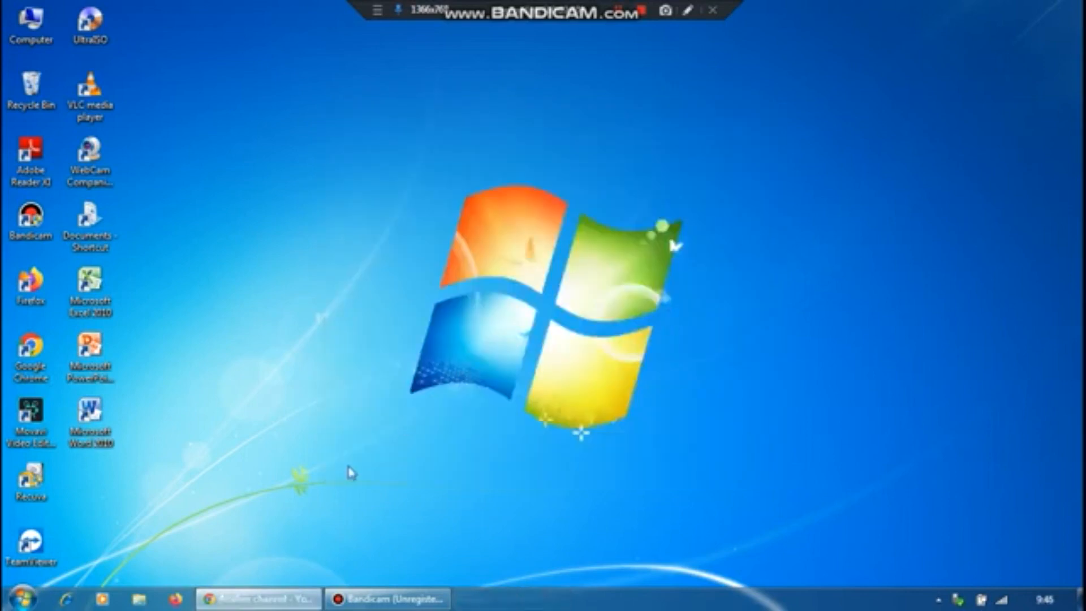
Open the unlocked Removable Disk (G:) in the file manager to check its contents and close the window
left_click(139, 601)
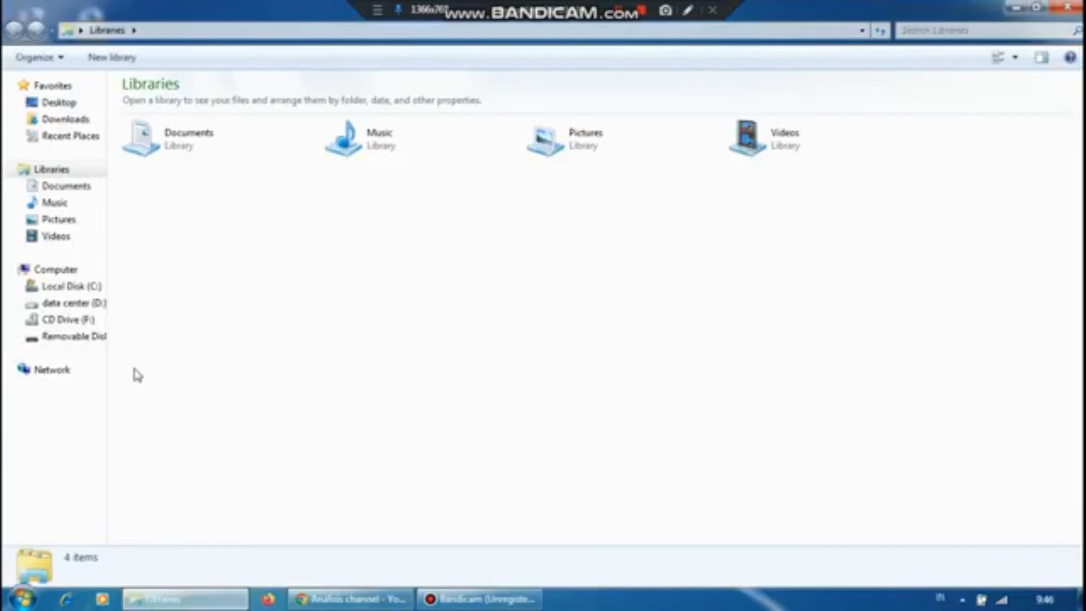
left_click(94, 342)
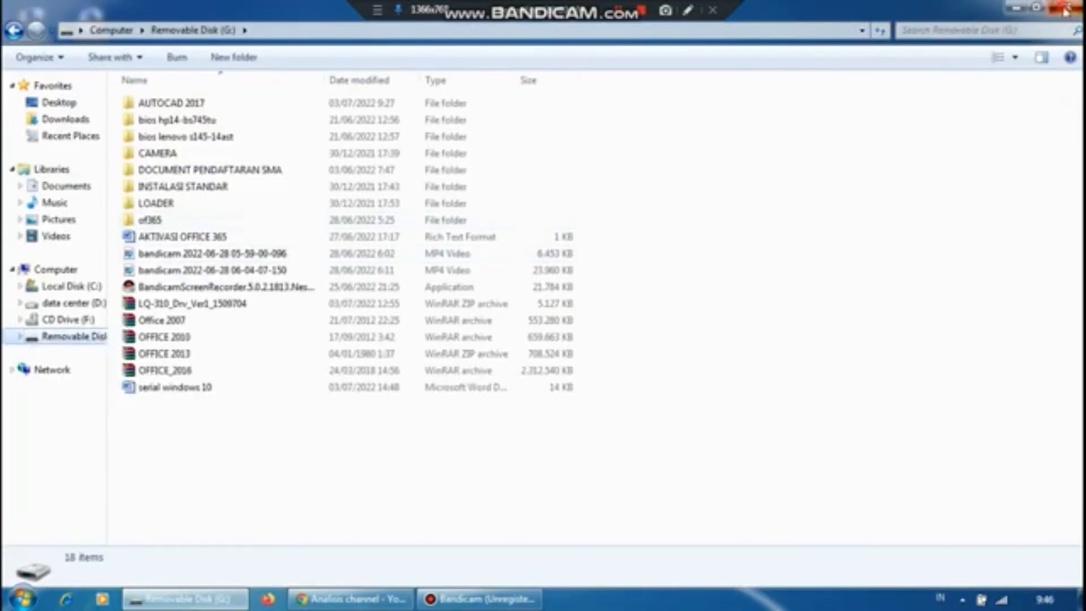
left_click(1065, 11)
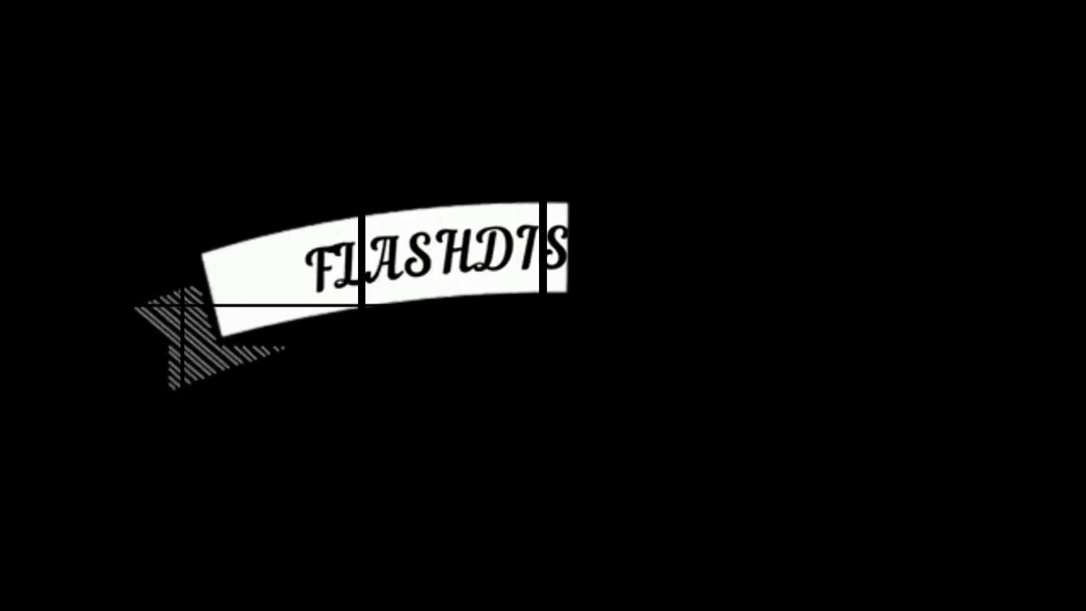